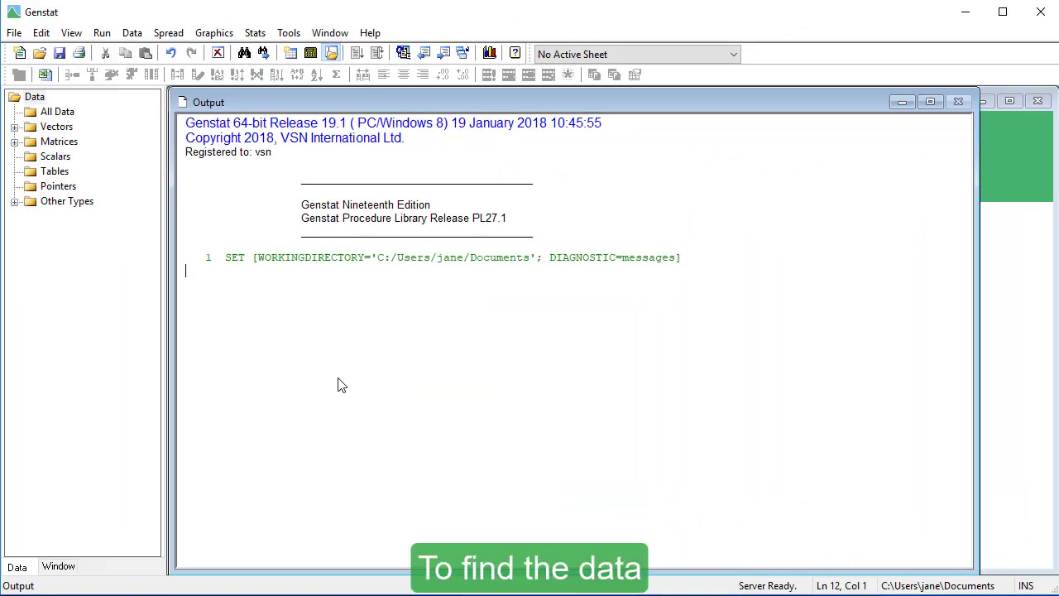
Search the example data sets for 'sulphur' and open Sulphur.gsh
left_click(17, 35)
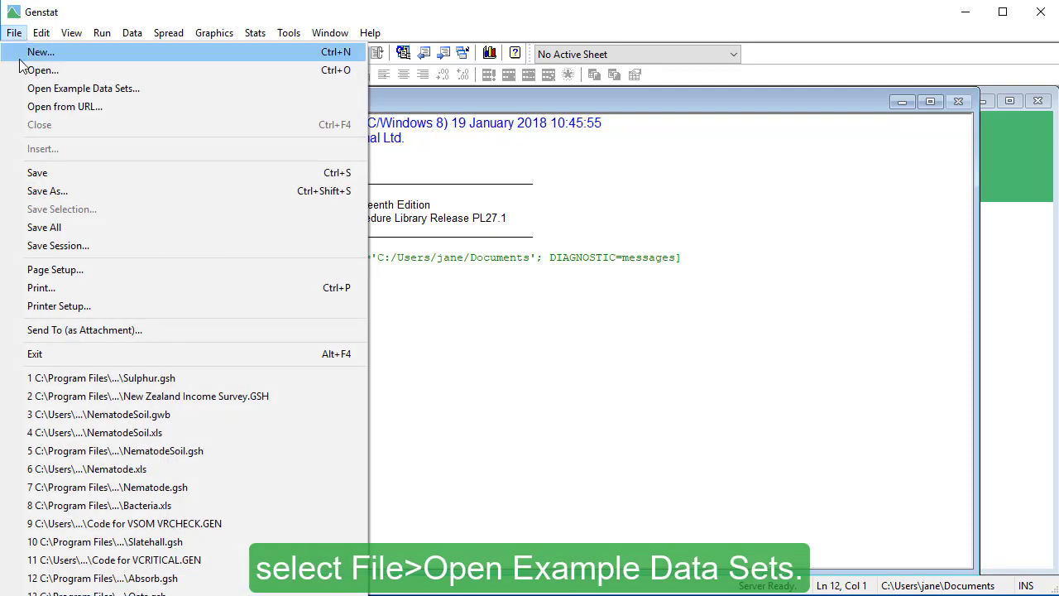
left_click(22, 88)
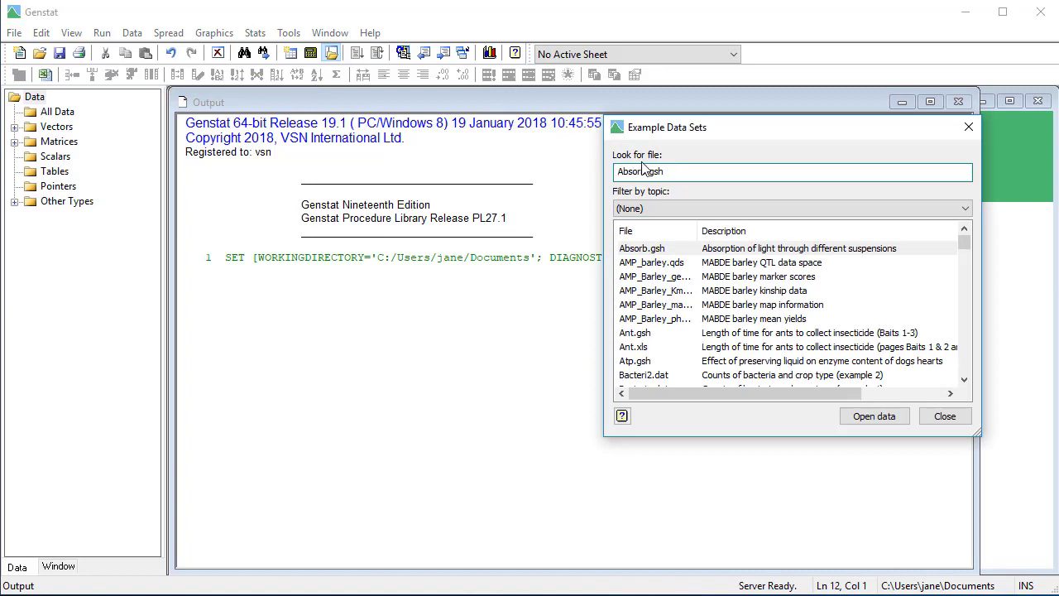
double_click(673, 171)
type("sulphur")
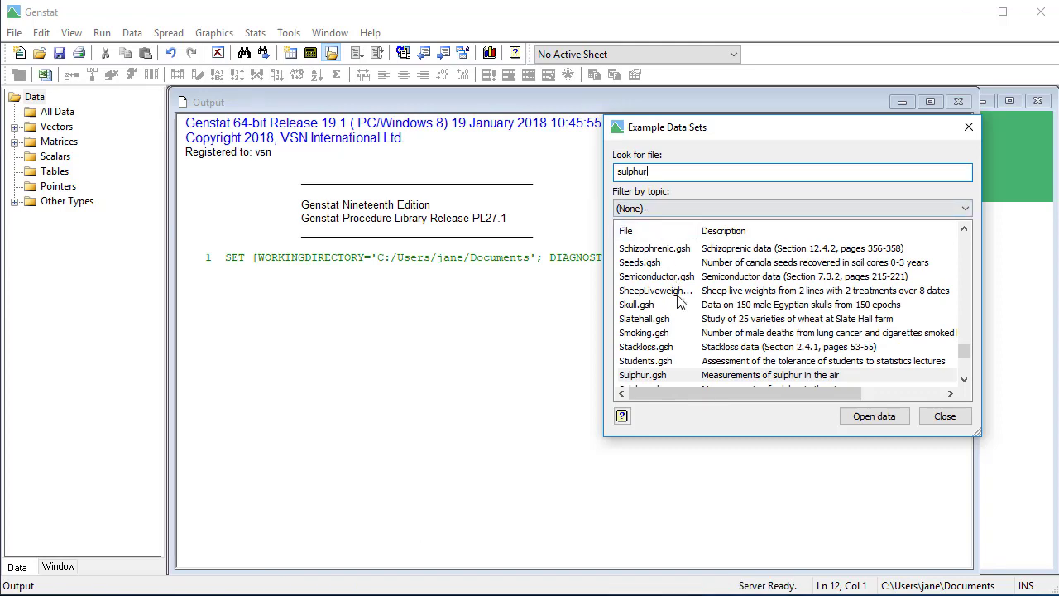
double_click(695, 376)
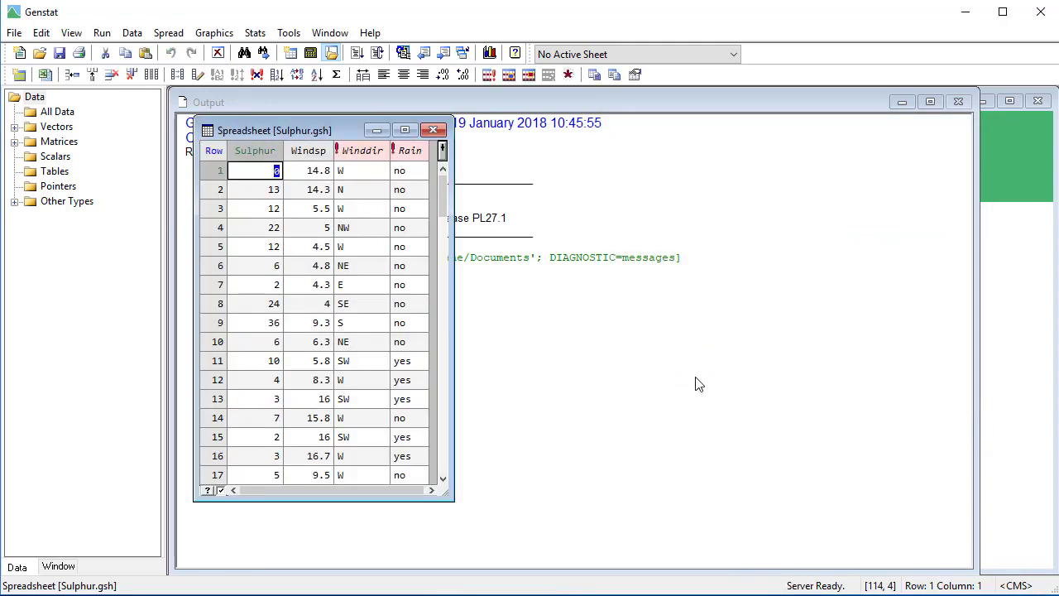
Set up a histogram of the Sulphur variate with the graph title 'Sulphur Pollution'
left_click(214, 33)
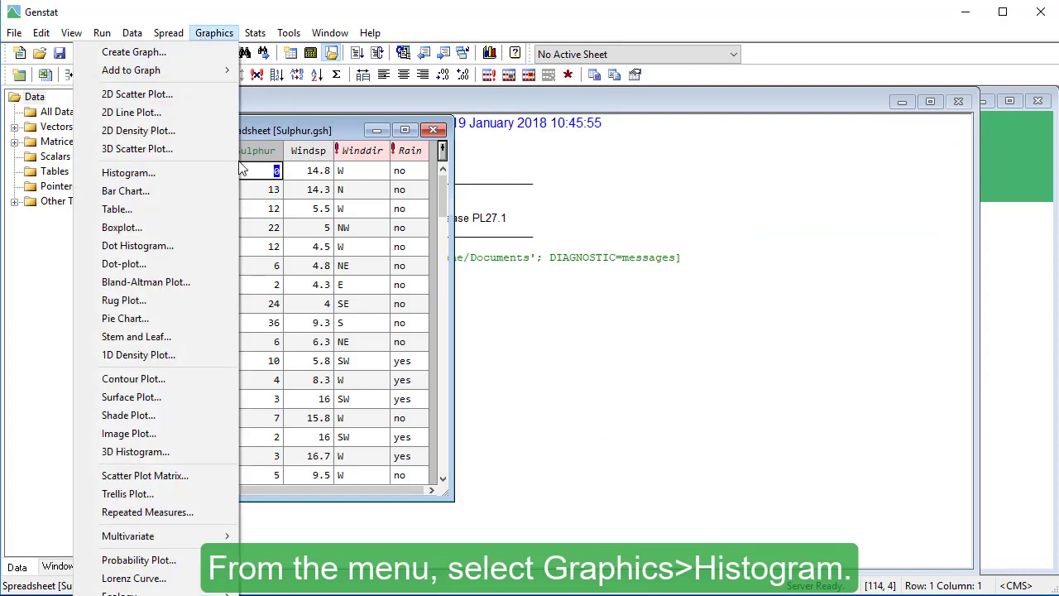
left_click(128, 172)
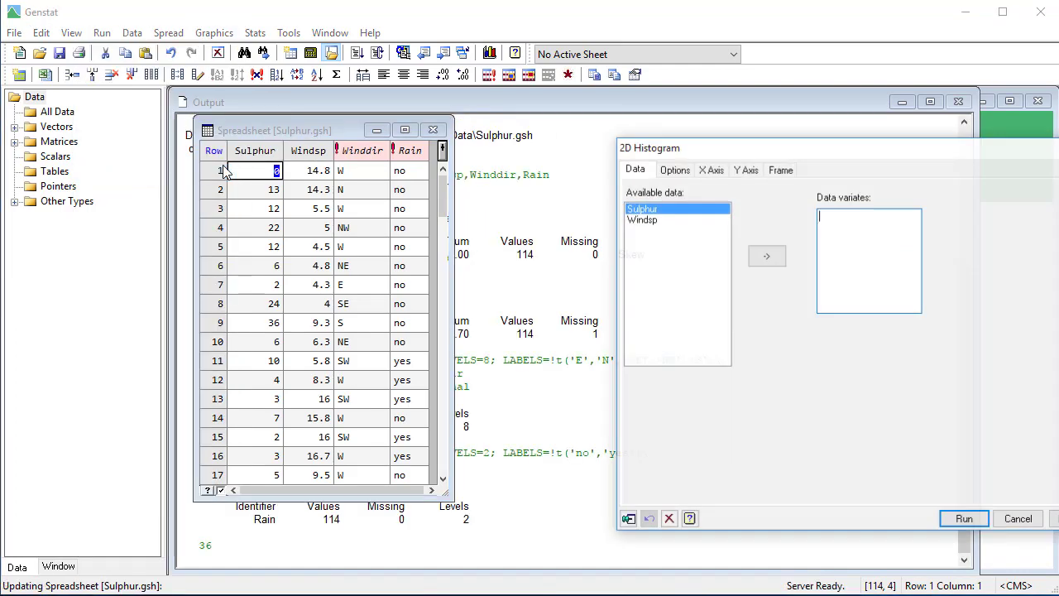
left_click_drag(708, 154, 569, 147)
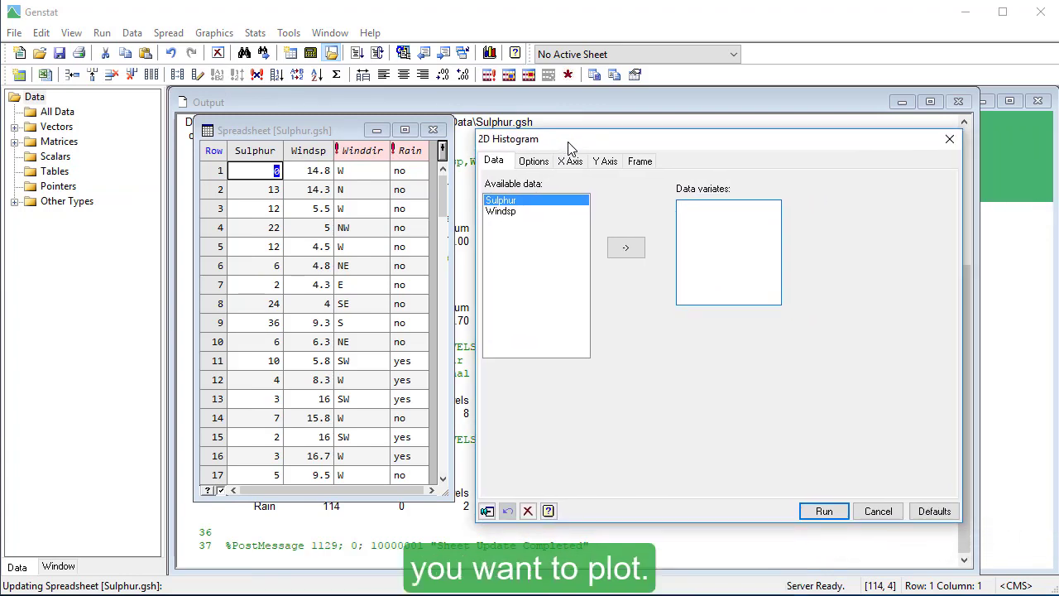
left_click(618, 251)
left_click(619, 252)
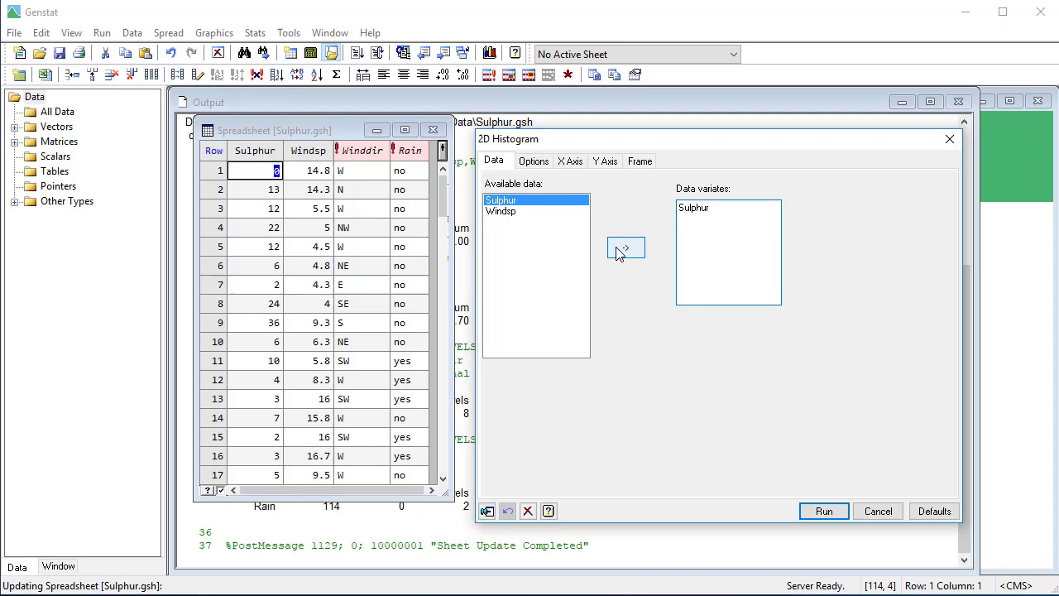
left_click(546, 162)
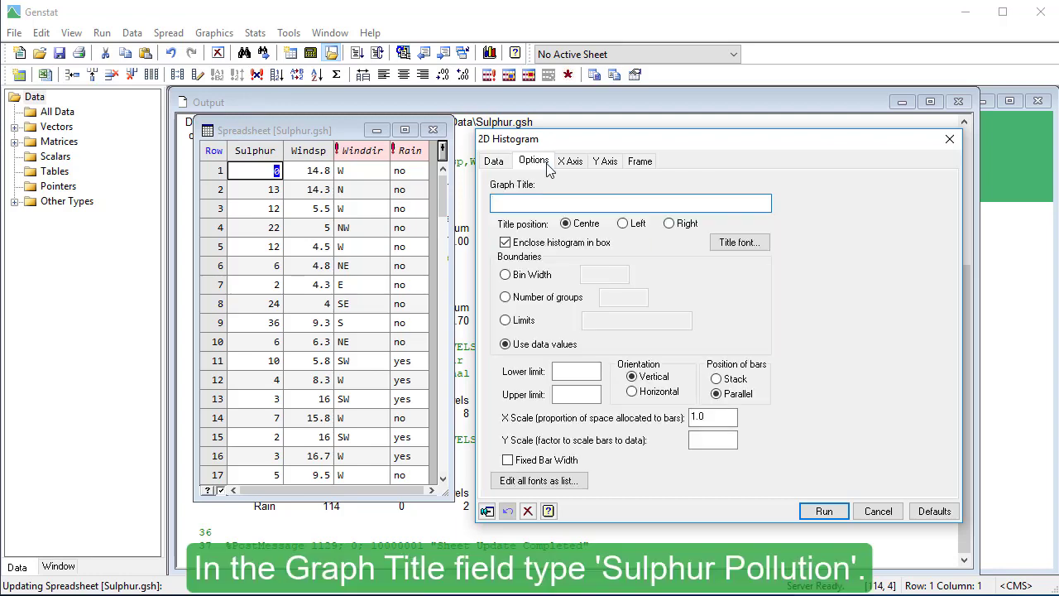
type("Sulphur Pollution")
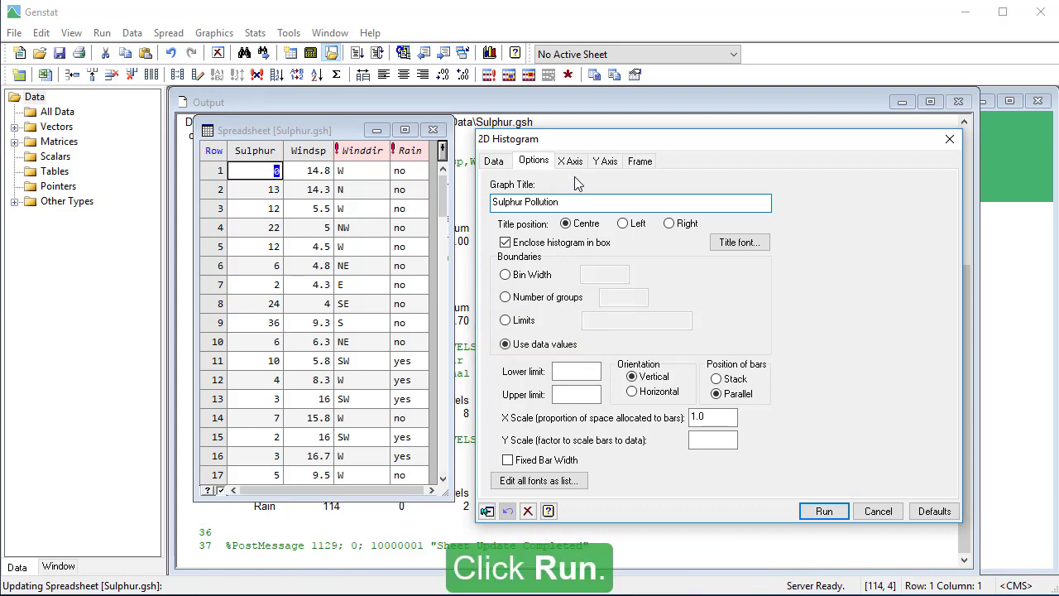
Run the histogram so it appears in the Graphics Viewer
left_click(811, 513)
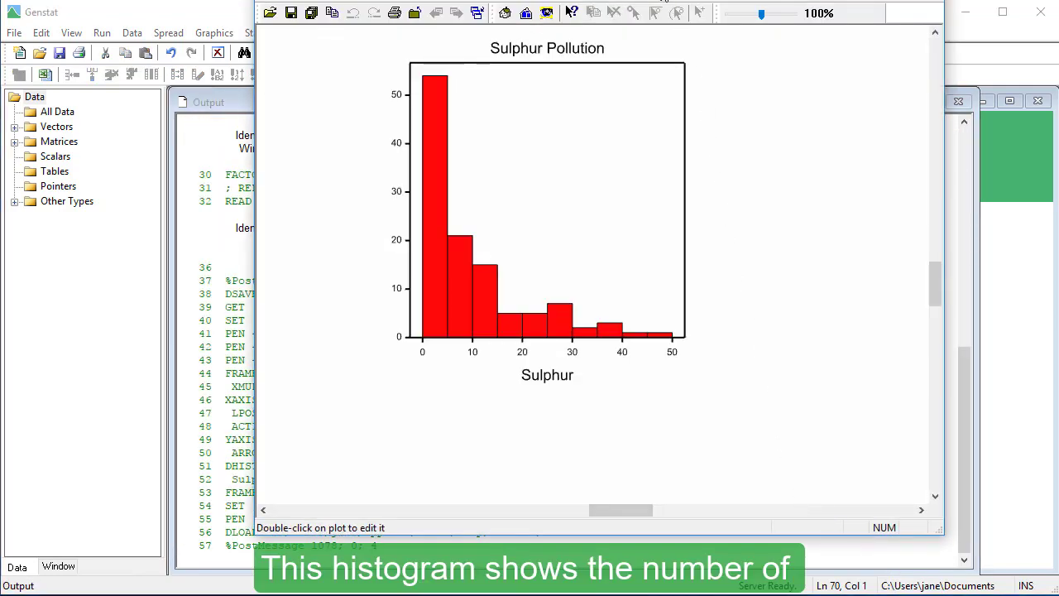
left_click_drag(661, 0, 651, 27)
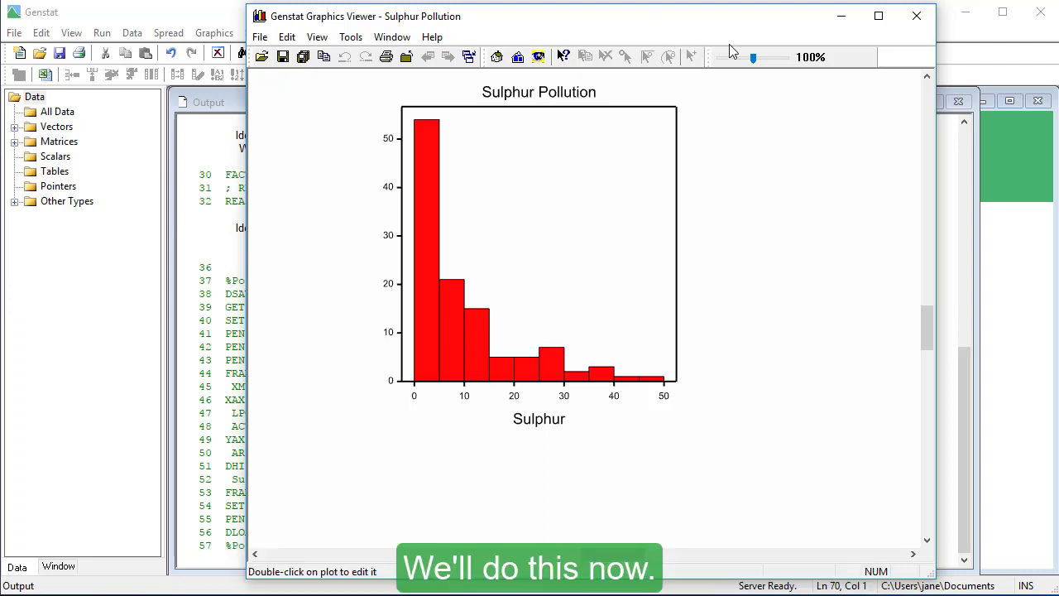
Close the histogram and set up a scatter plot of Sulphur (Y) against Windsp (X) titled '7.9.90 to 29.12.90'
left_click(917, 18)
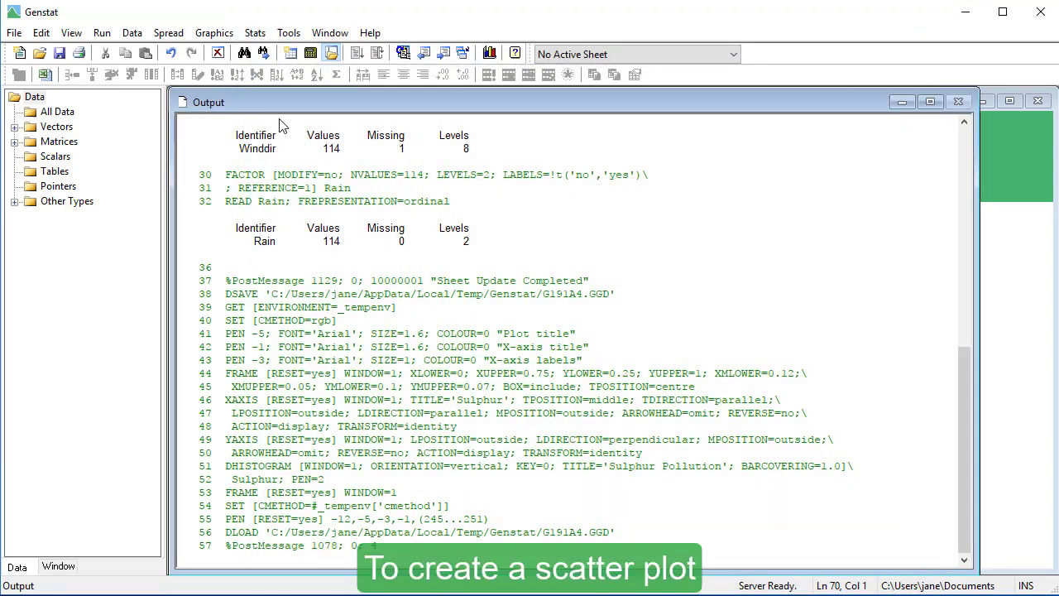
left_click(214, 33)
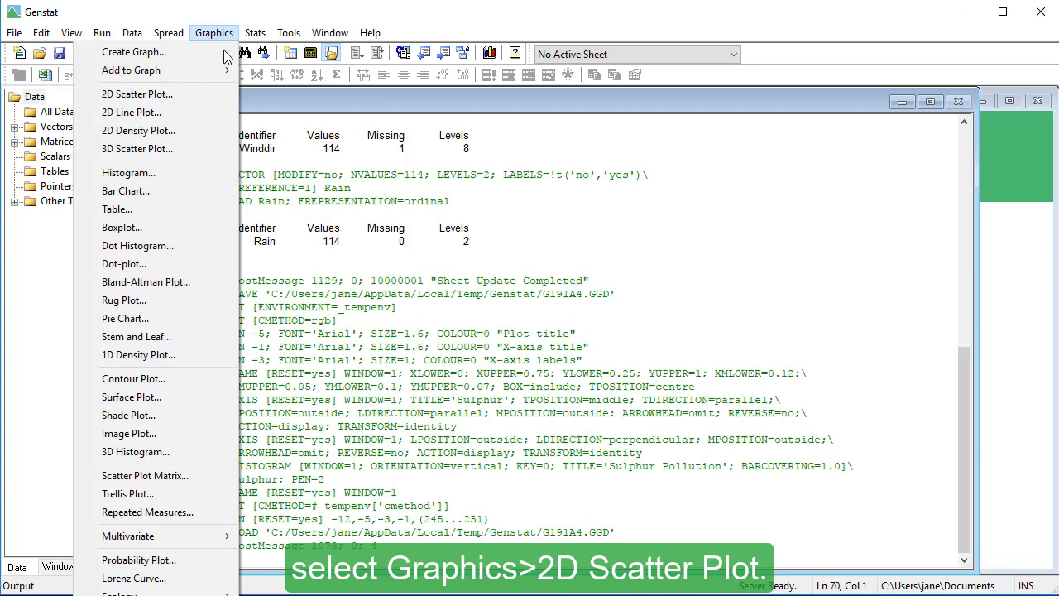
left_click(229, 99)
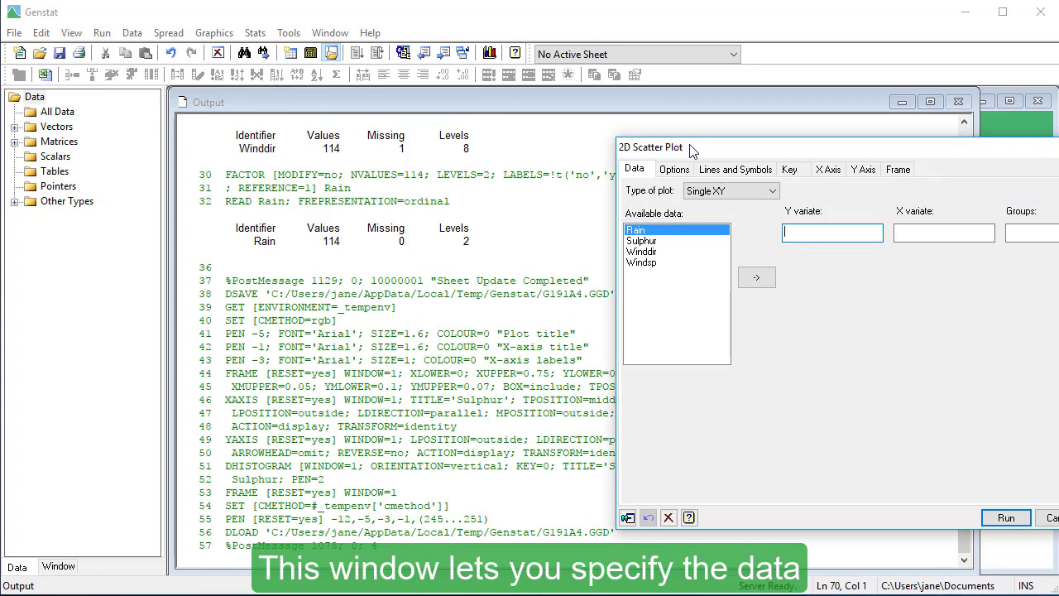
left_click_drag(695, 149, 490, 128)
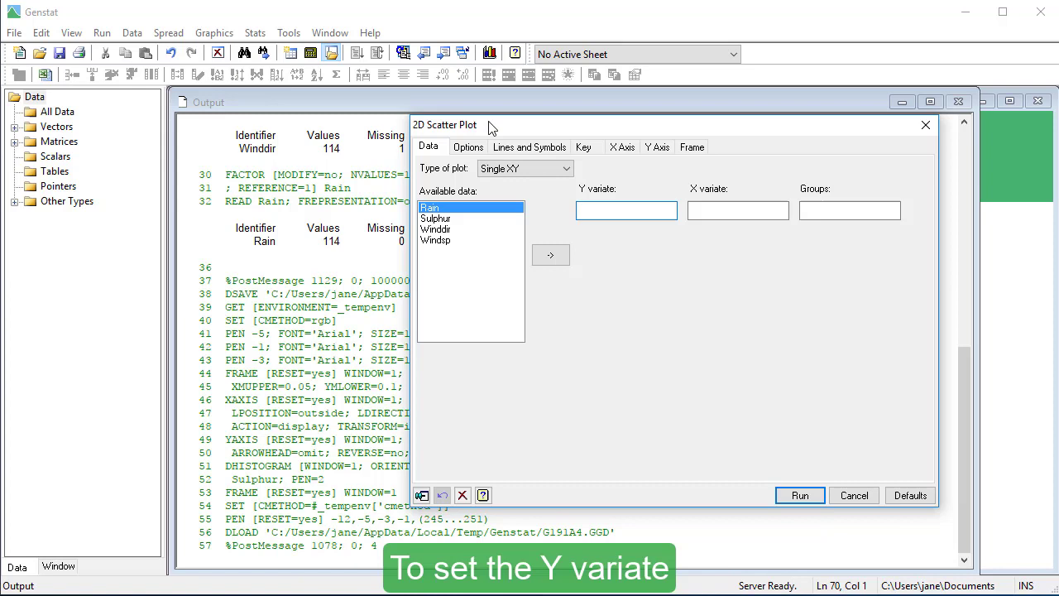
left_click(440, 220)
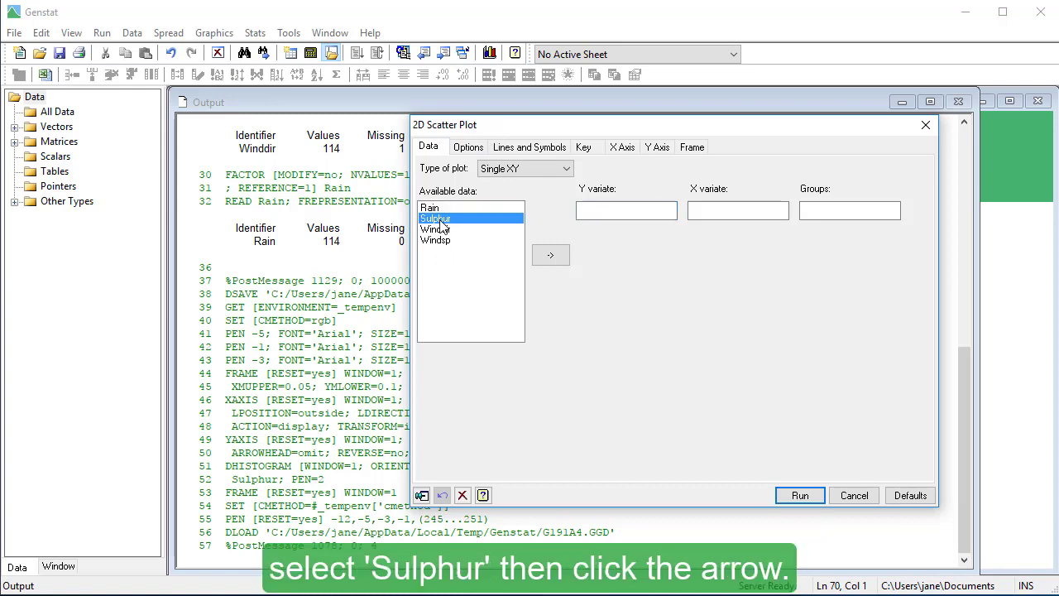
left_click(550, 256)
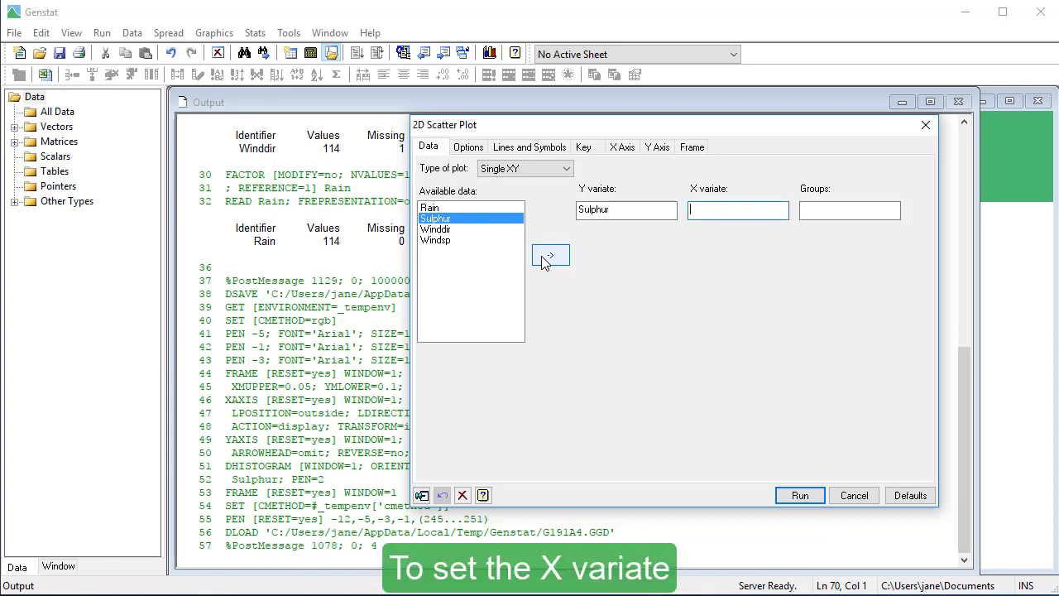
left_click(438, 240)
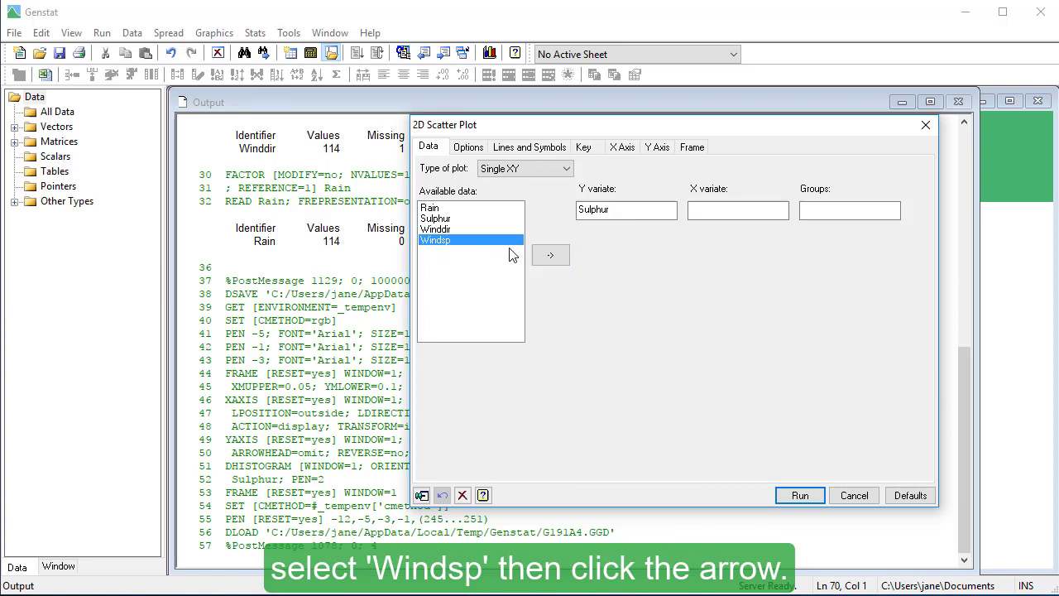
left_click(541, 259)
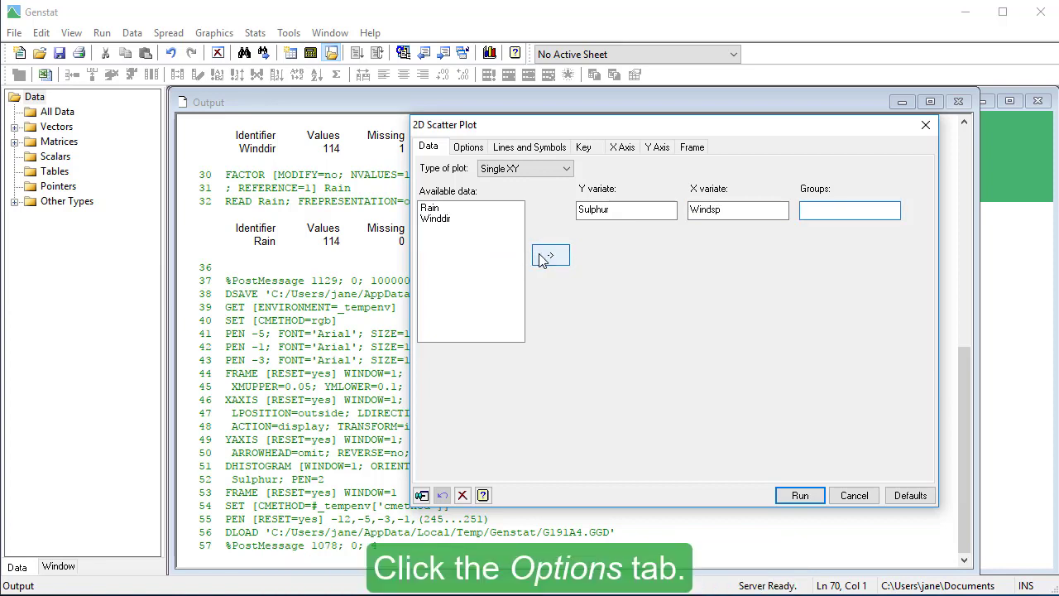
left_click(485, 147)
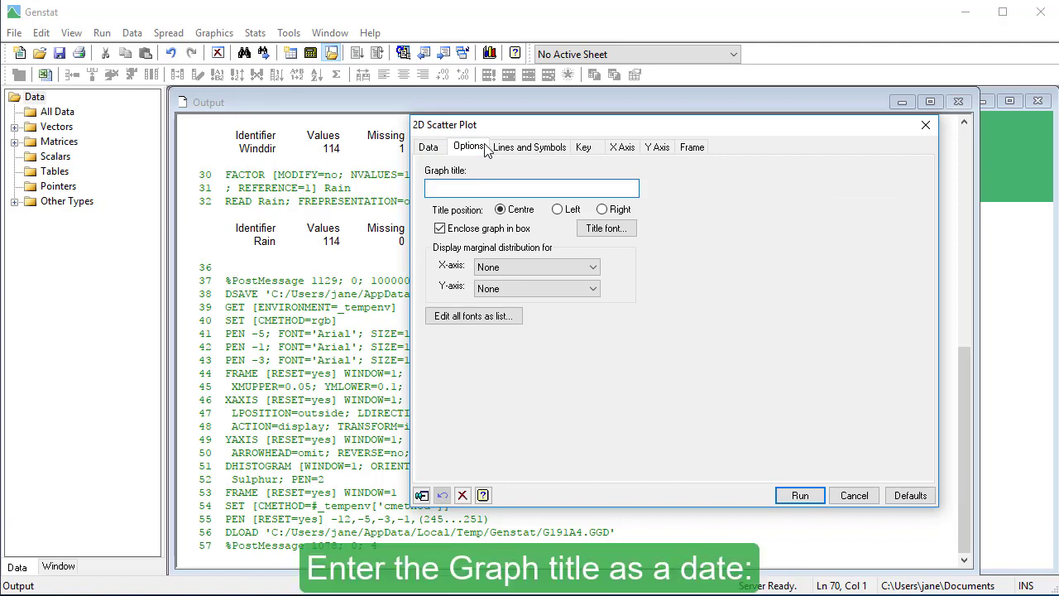
type("7.9.9")
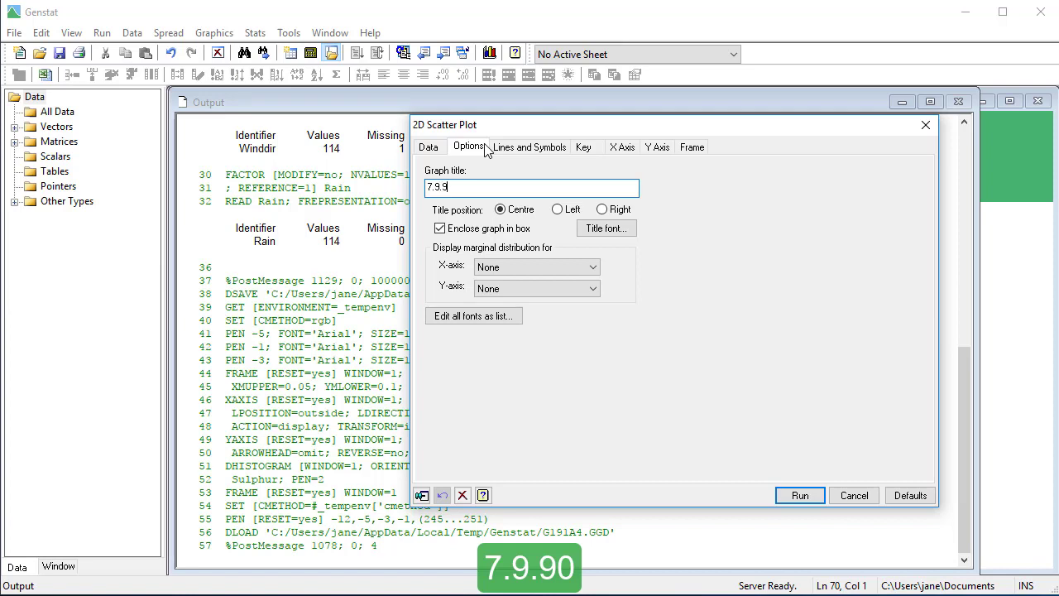
type("0 to 29.12")
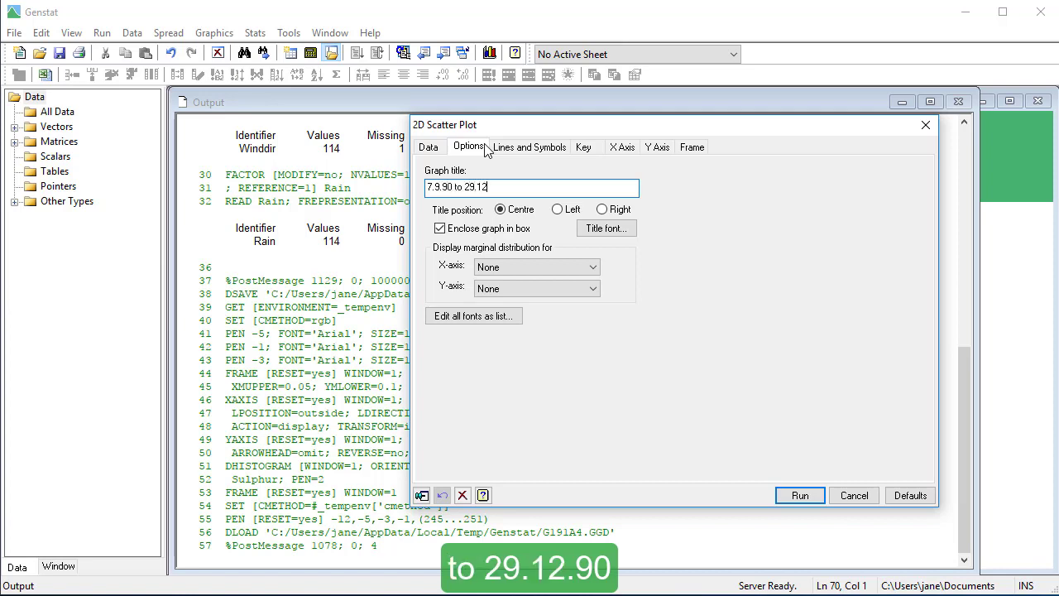
type(".90")
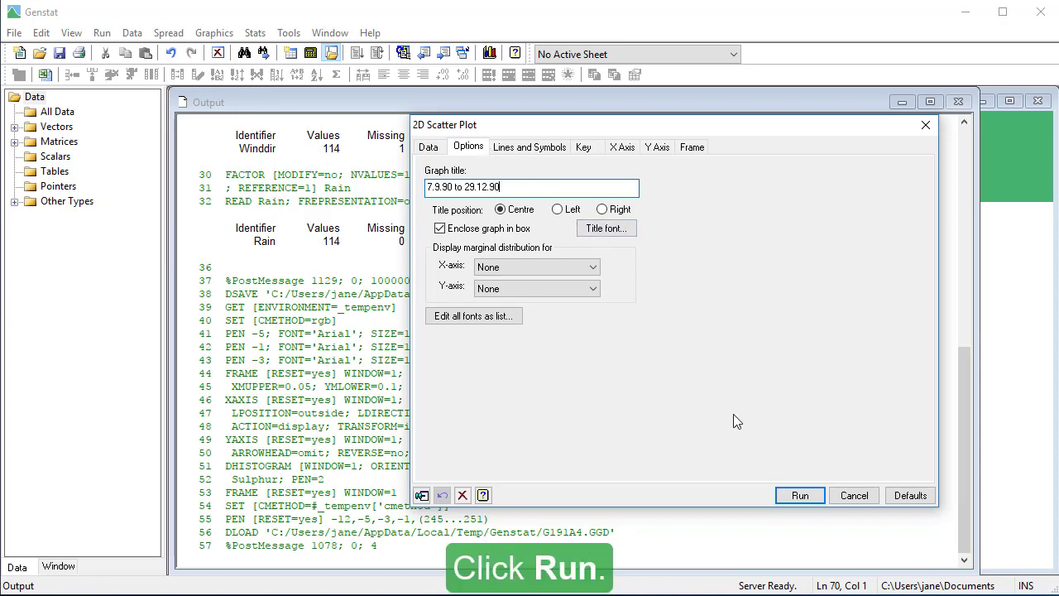
Draw the Sulphur v Windsp scatter plot and open it in the Graphics Editor
left_click(790, 496)
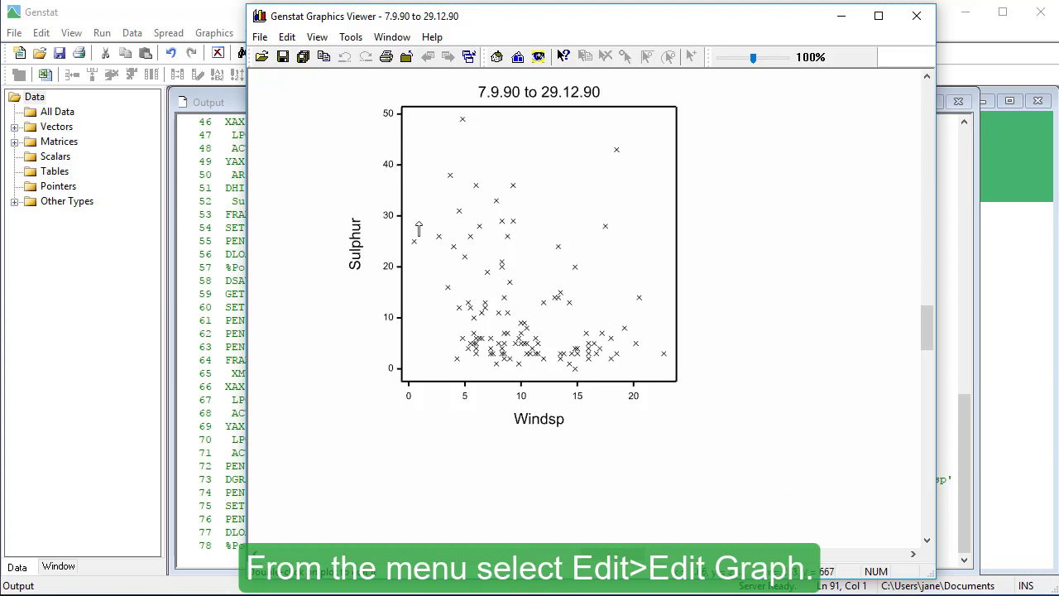
left_click(287, 38)
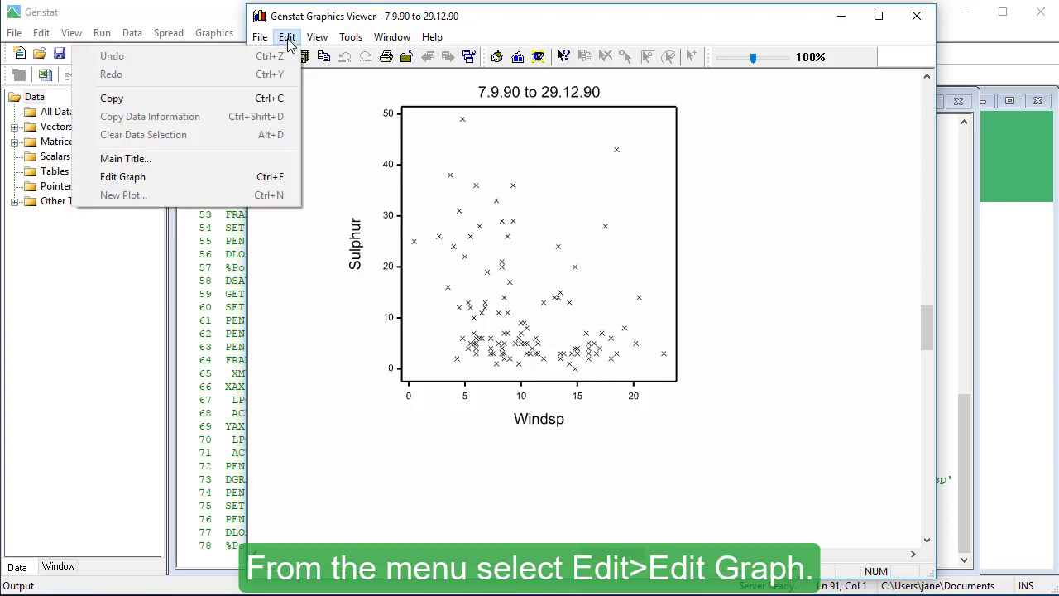
left_click(269, 177)
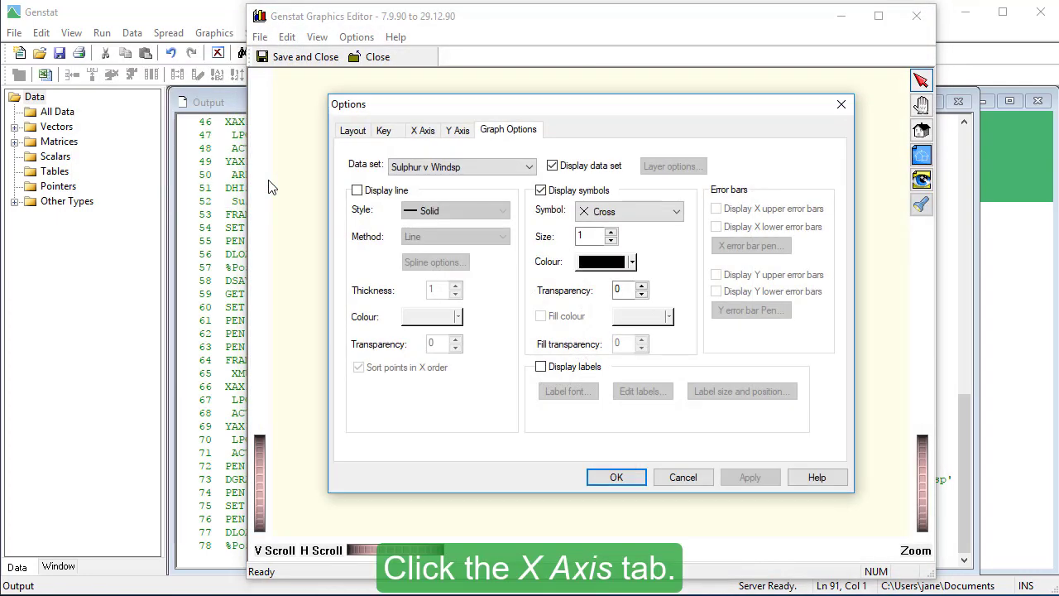
Title the X axis 'Wind speed m/s' and fix its bounds at 0 and 25
left_click(422, 131)
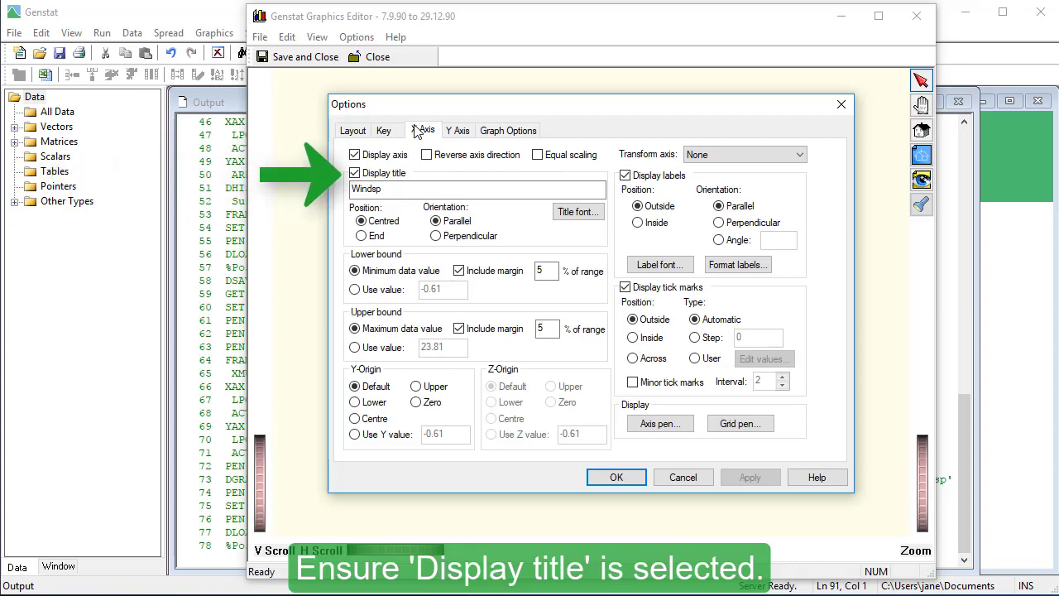
left_click(382, 190)
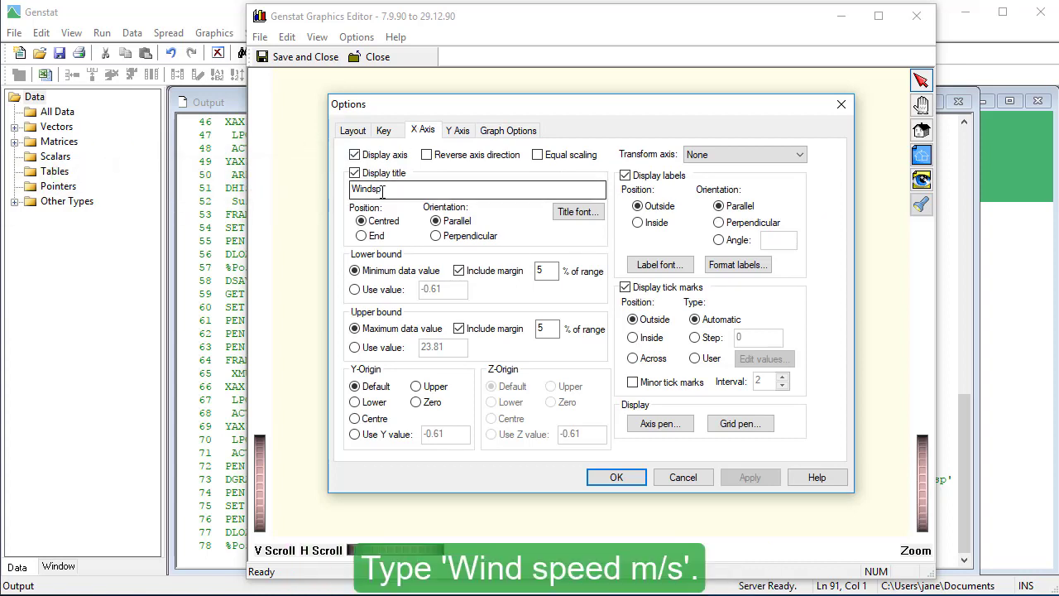
key("BackSpace")
key("BackSpace")
type("speed ")
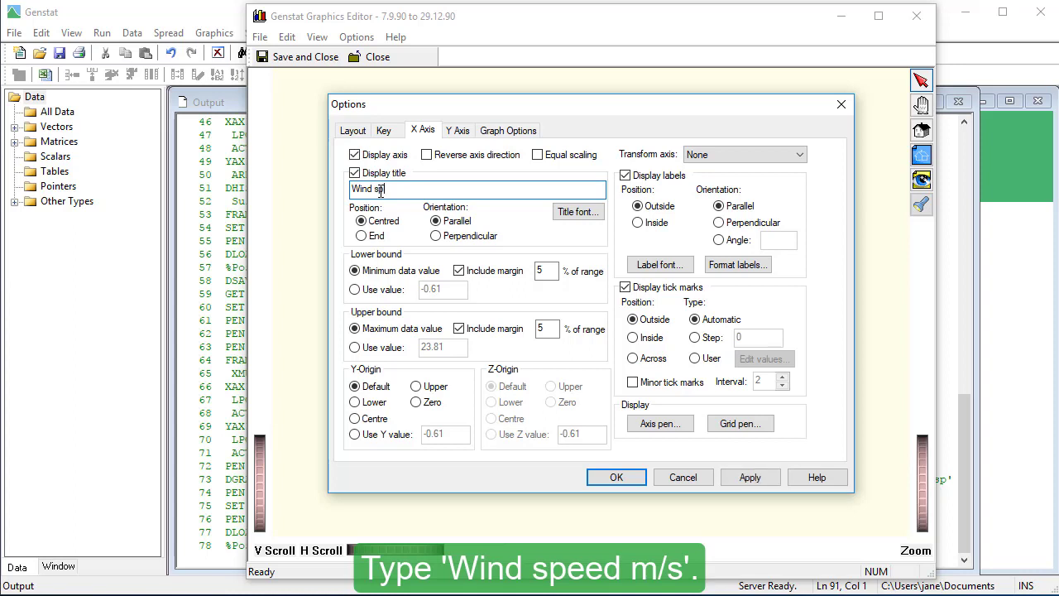
type("m/s")
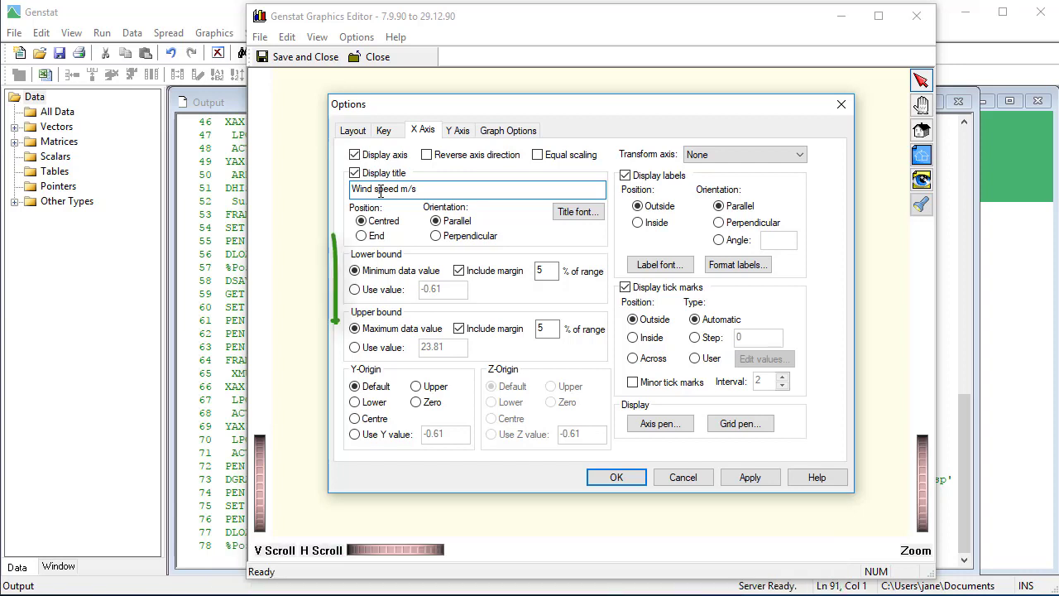
left_click(355, 290)
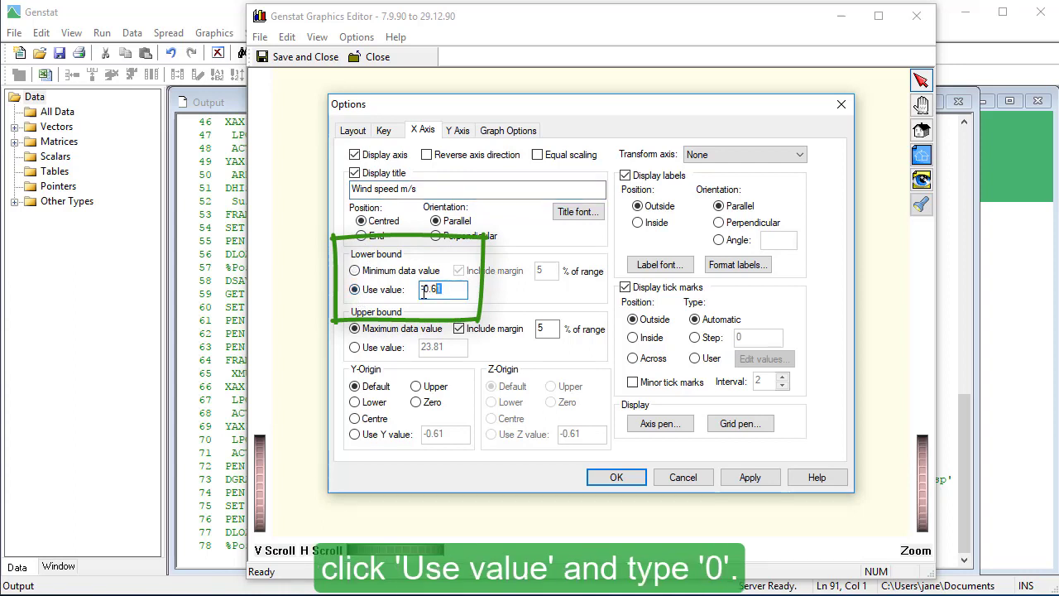
type("0")
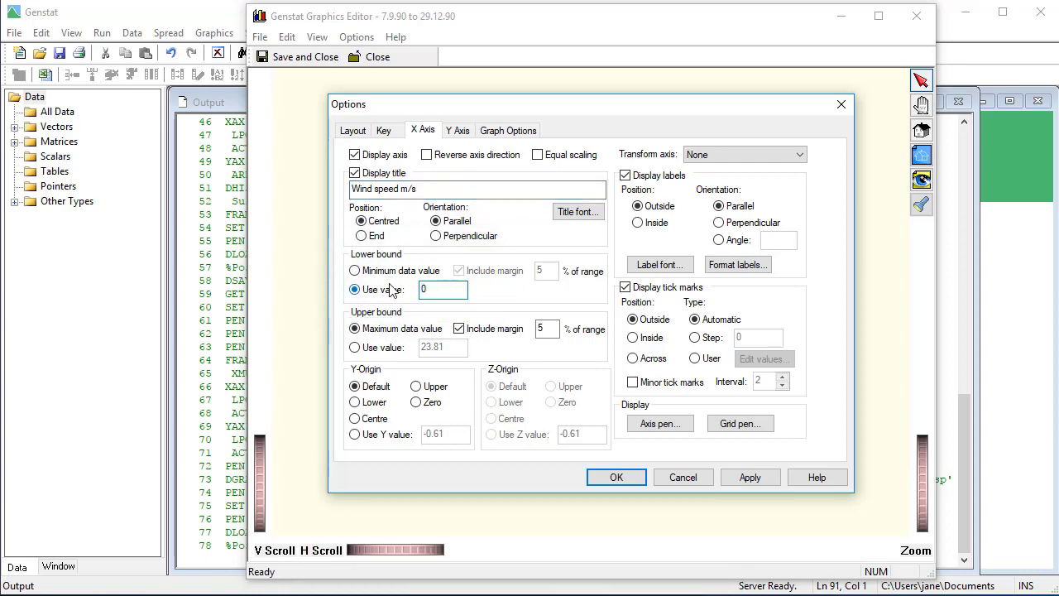
left_click(354, 349)
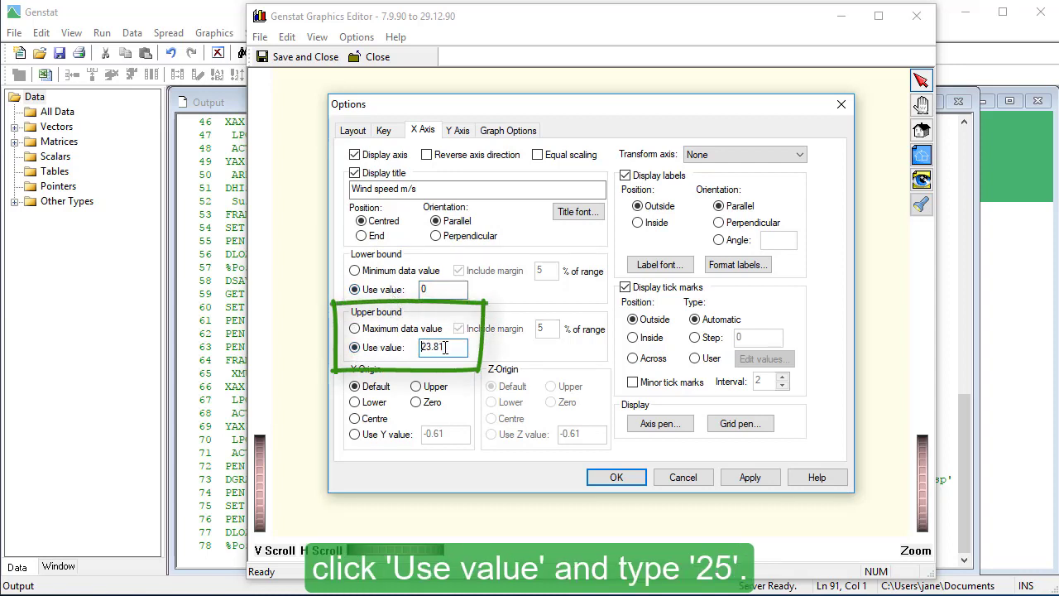
type("25")
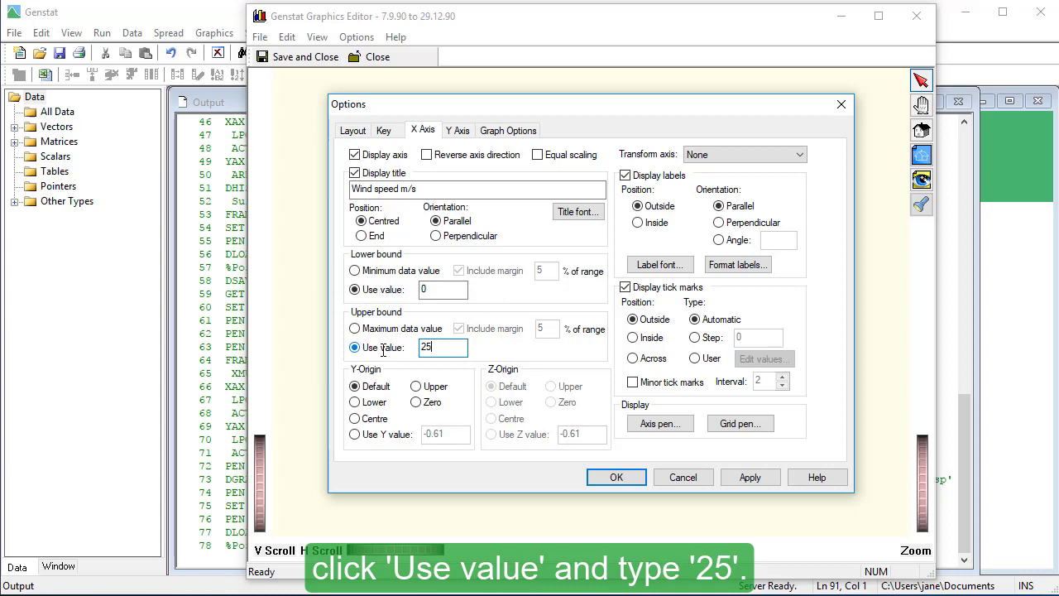
Append 'microg/m~^{3}' to the Y-axis title so it reads 'Sulphur microg/m~^{3}'
left_click(457, 133)
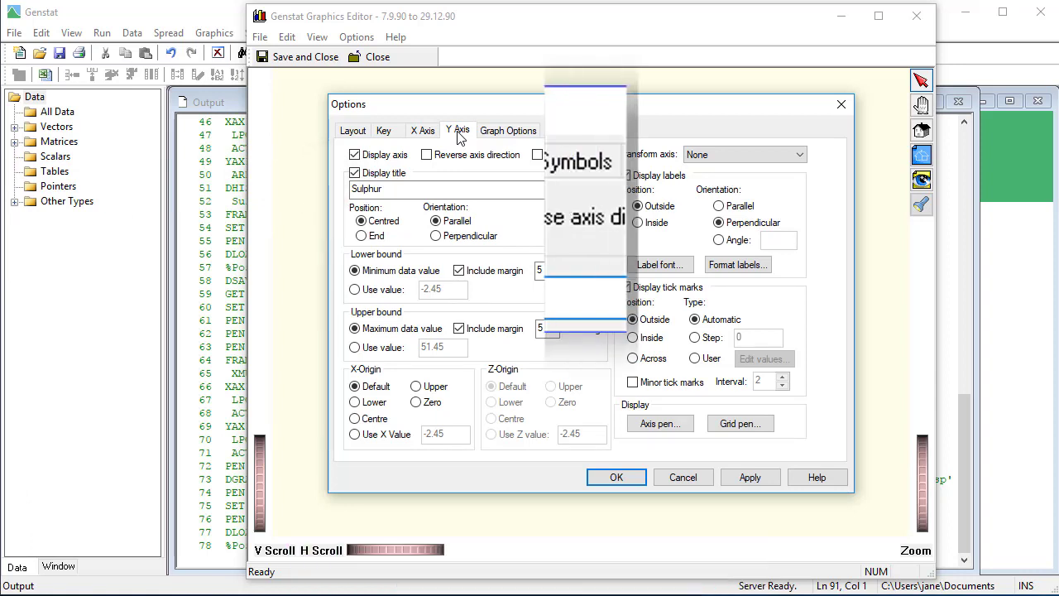
type("mi")
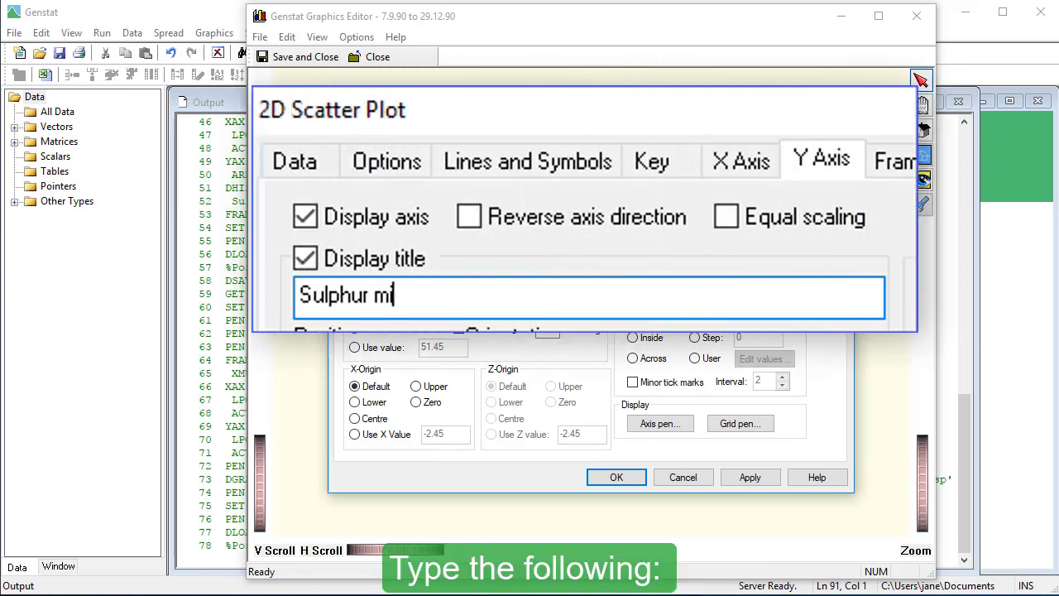
type("crog/m~^{3}")
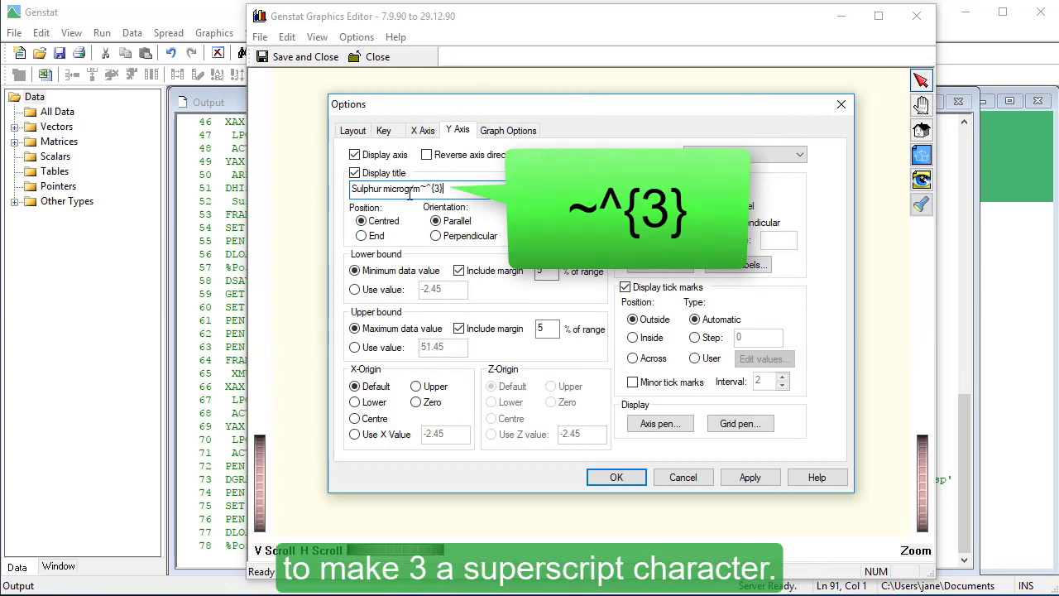
Make the data markers circles with a blue outline and cyan fill
left_click(508, 131)
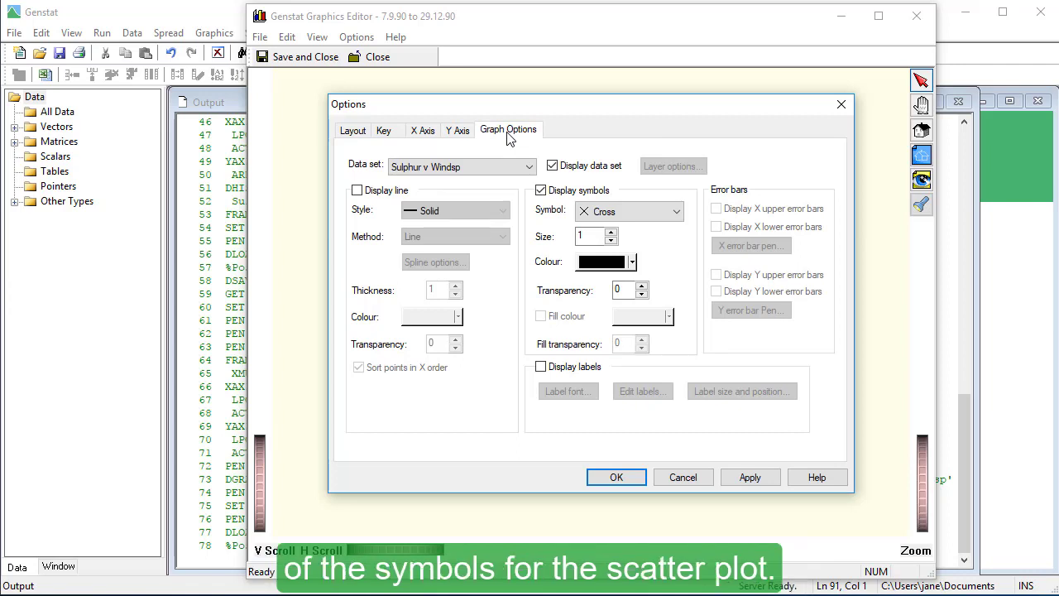
left_click(623, 212)
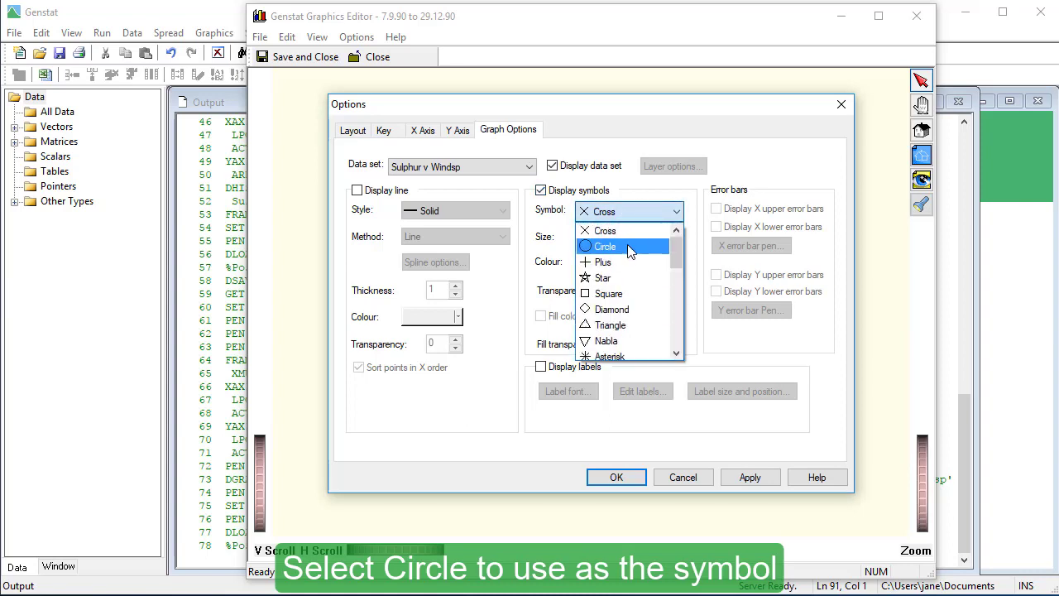
left_click(629, 247)
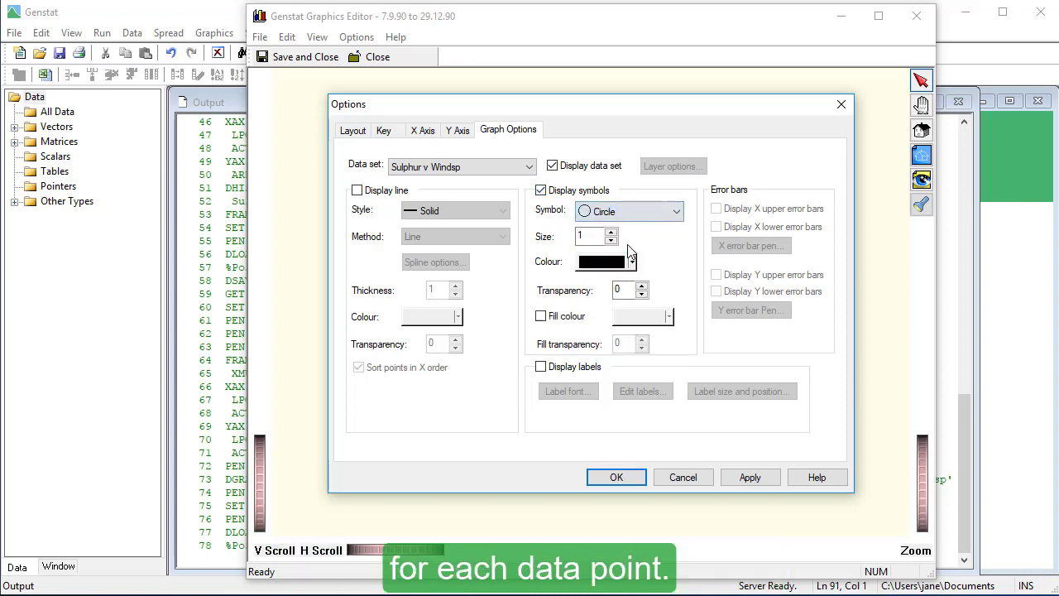
left_click(632, 262)
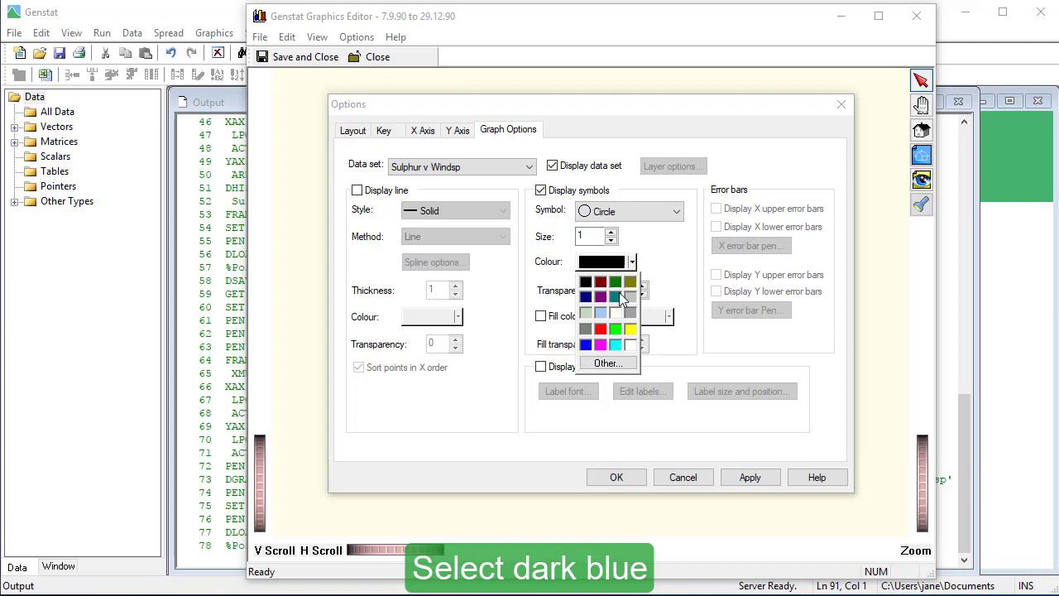
left_click(586, 345)
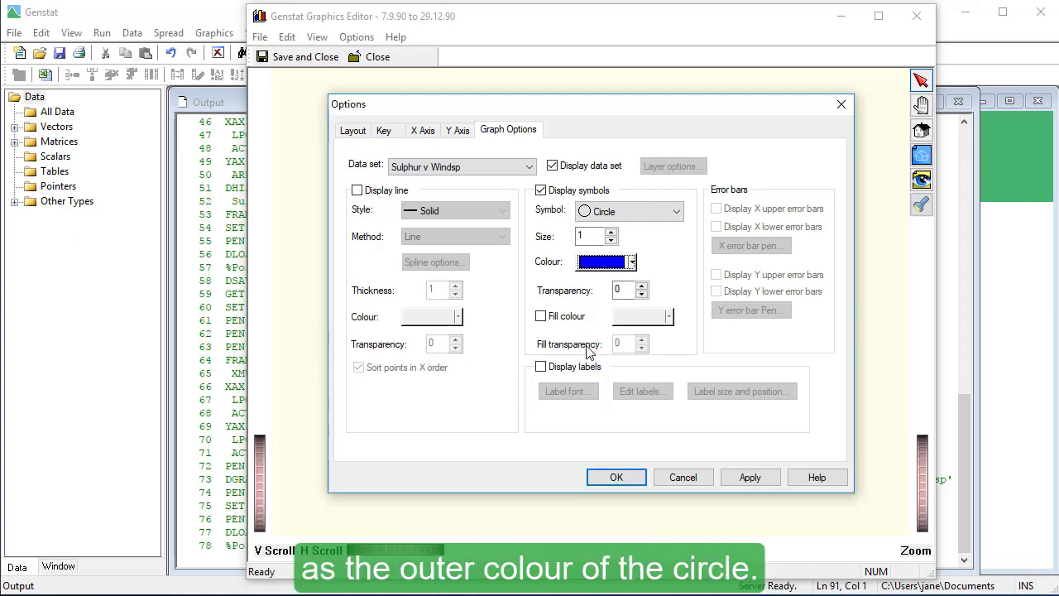
left_click(542, 317)
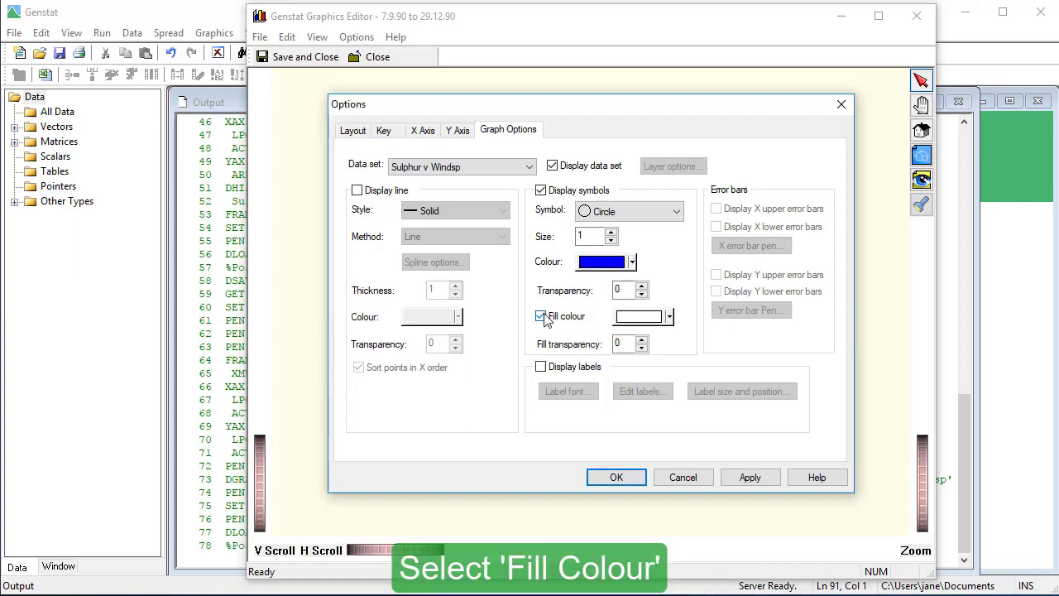
left_click(670, 317)
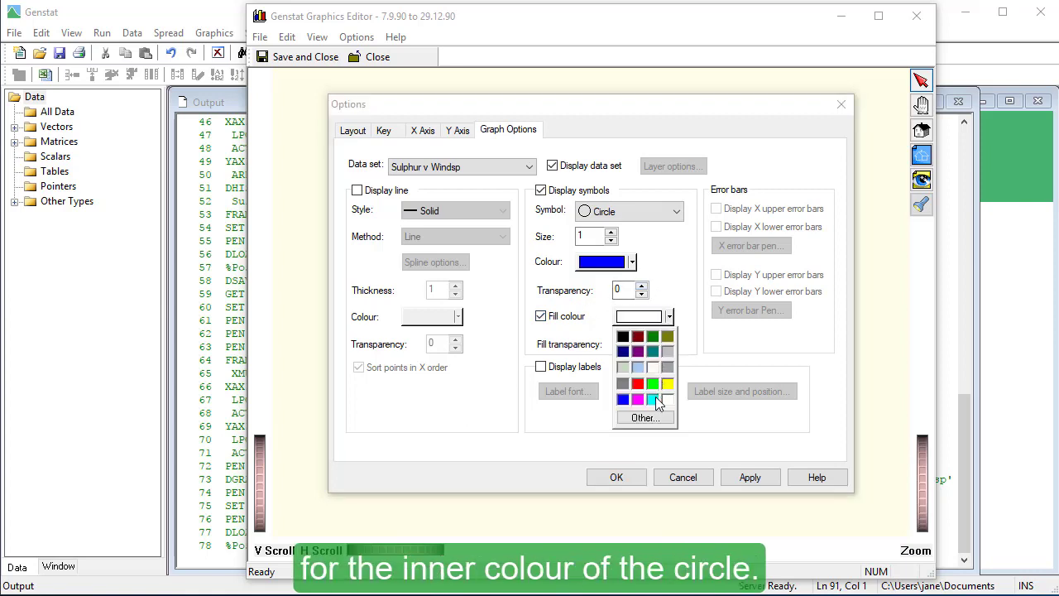
left_click(655, 398)
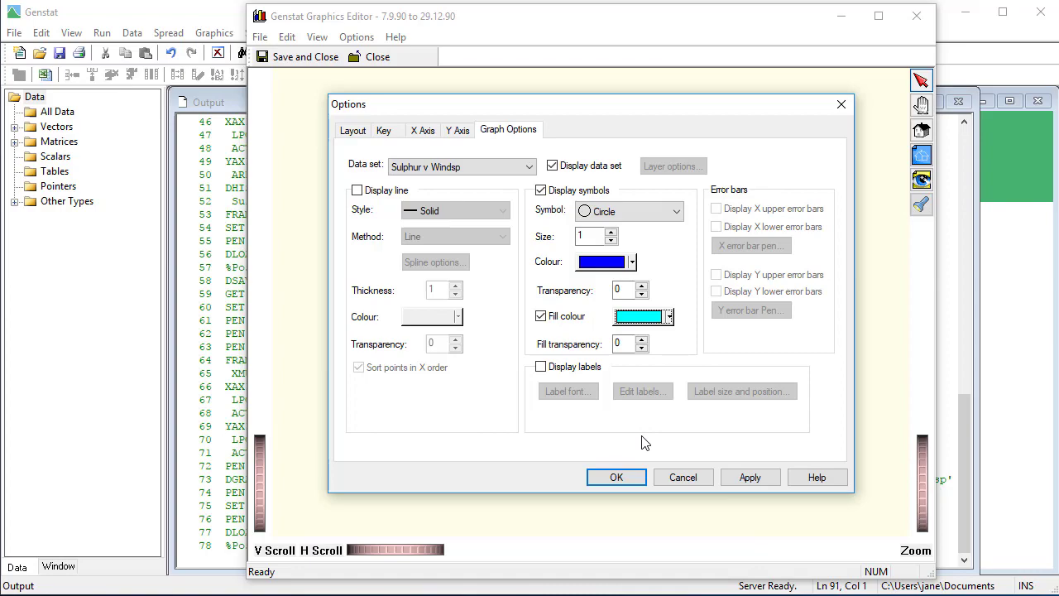
left_click(612, 477)
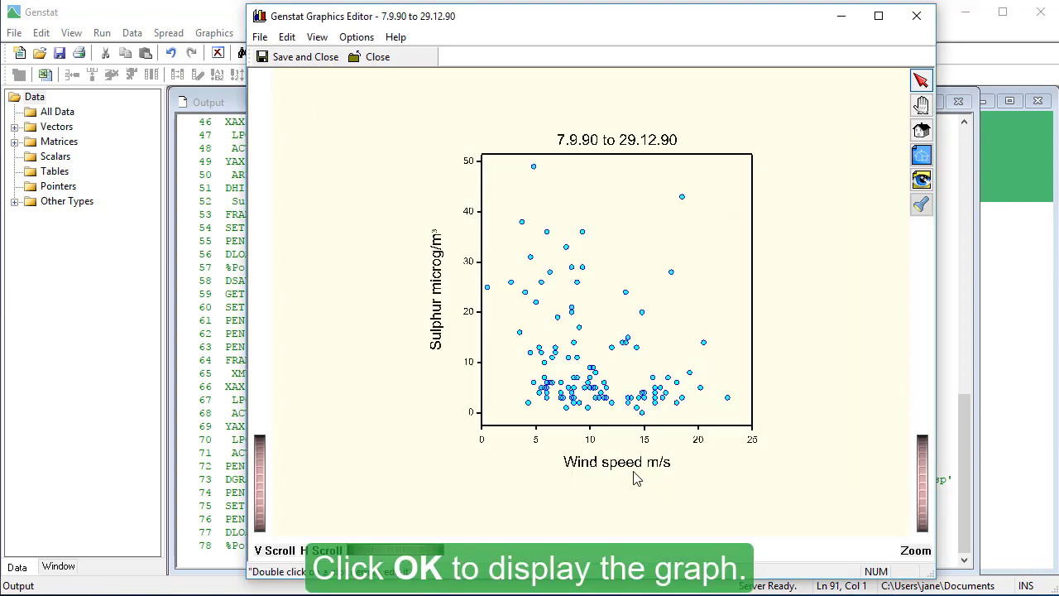